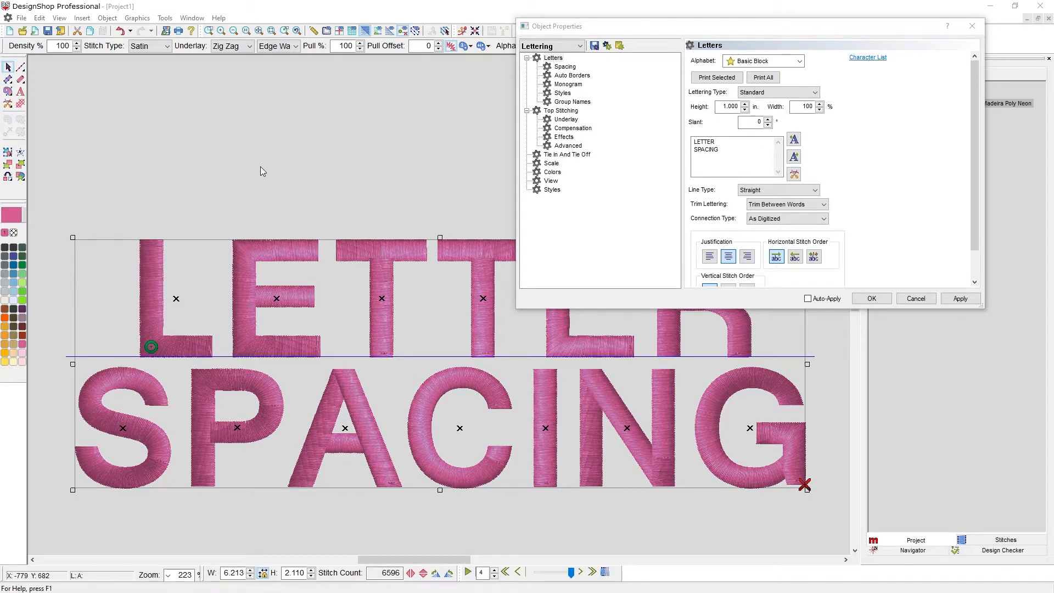
Open the lettering's spacing properties and measure the gap between the LETTER and SPACING lines
left_click(558, 27)
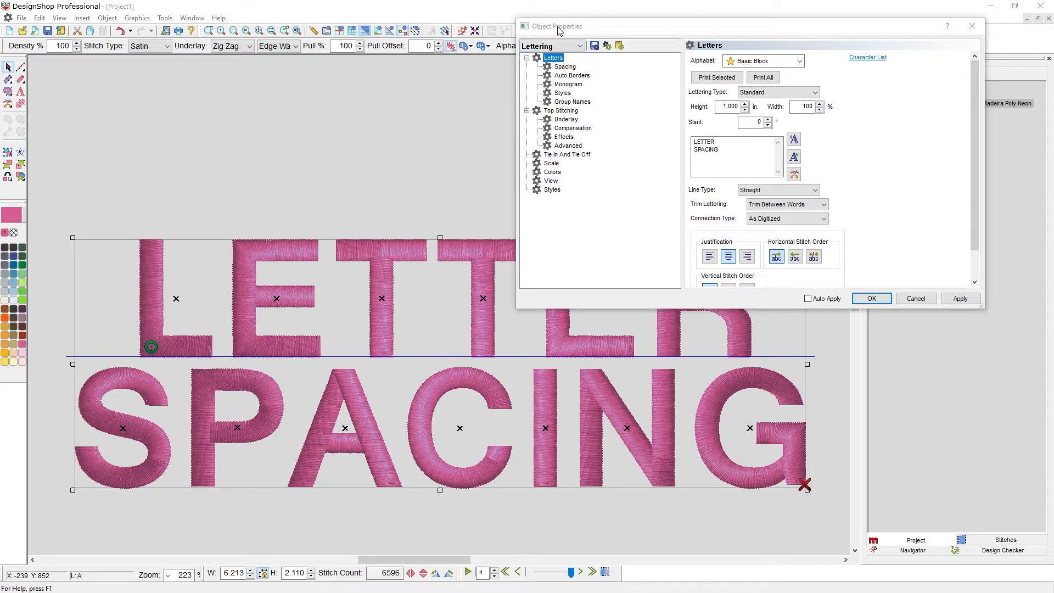
left_click(568, 68)
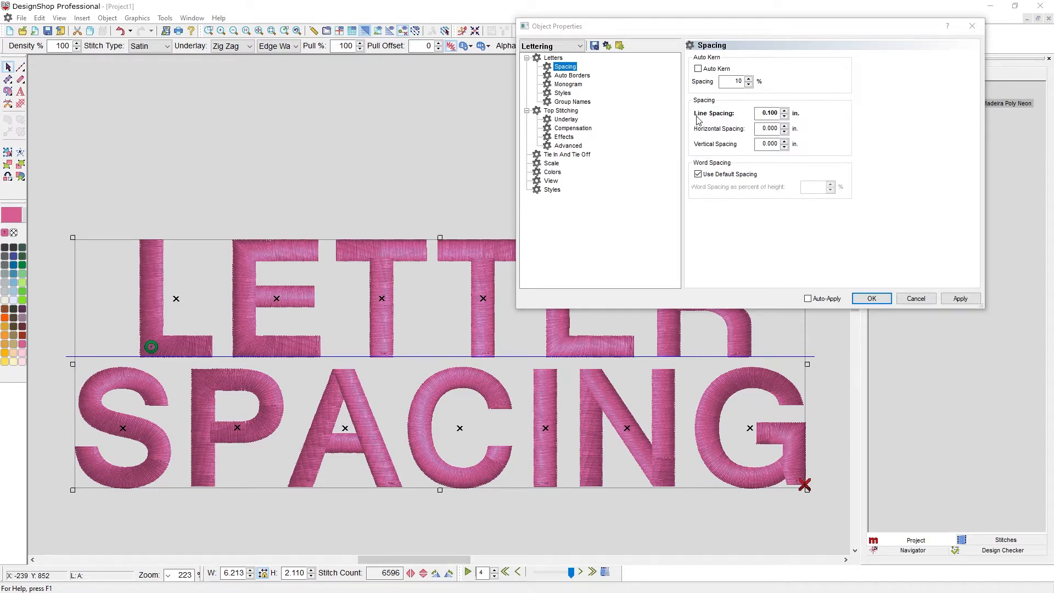
left_click_drag(603, 31, 660, 25)
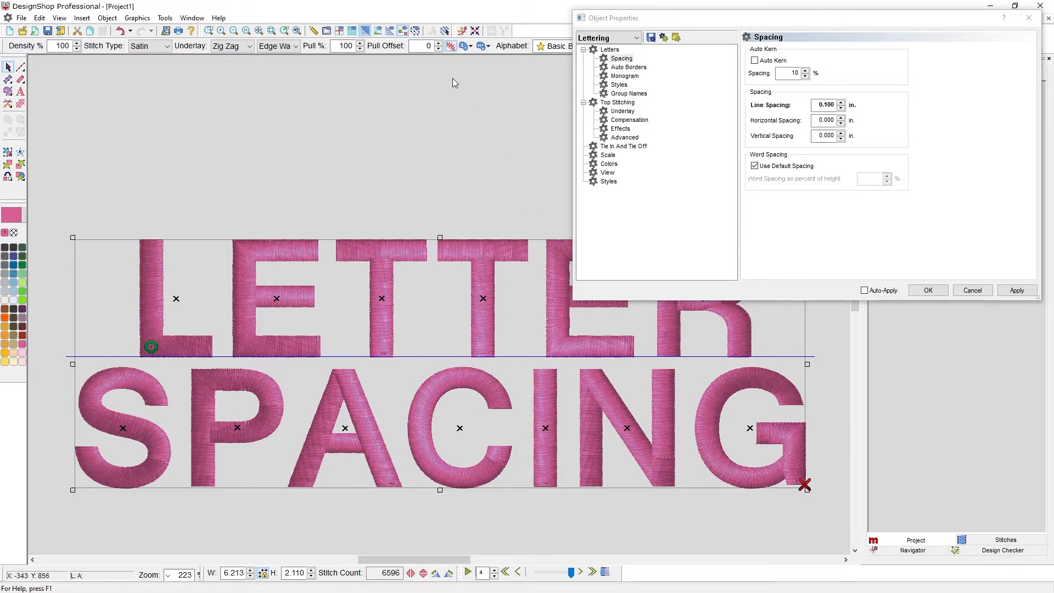
left_click(314, 31)
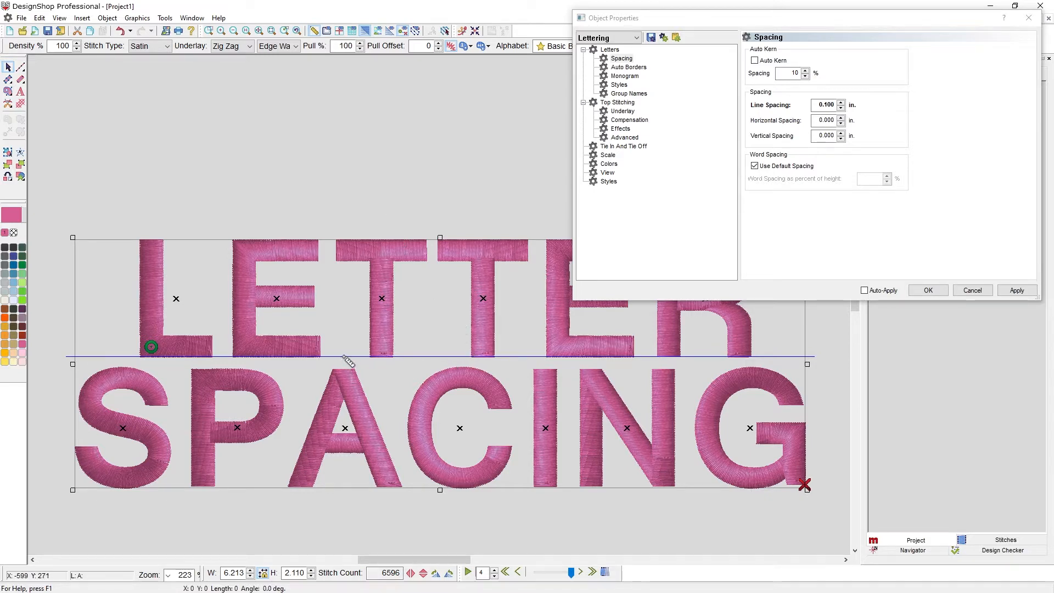
left_click_drag(344, 357, 345, 369)
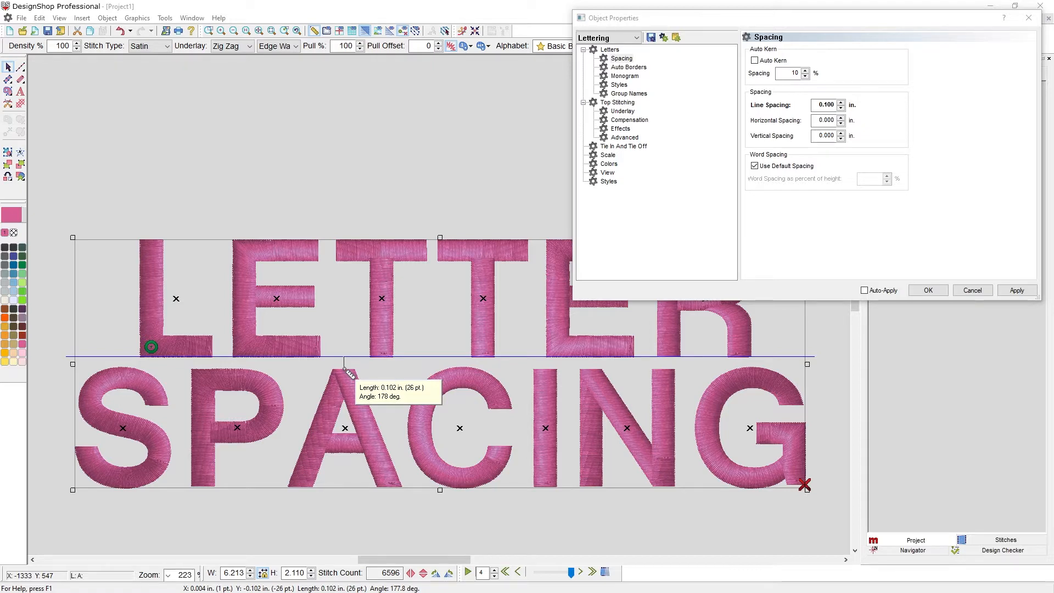
left_click_drag(345, 369, 344, 369)
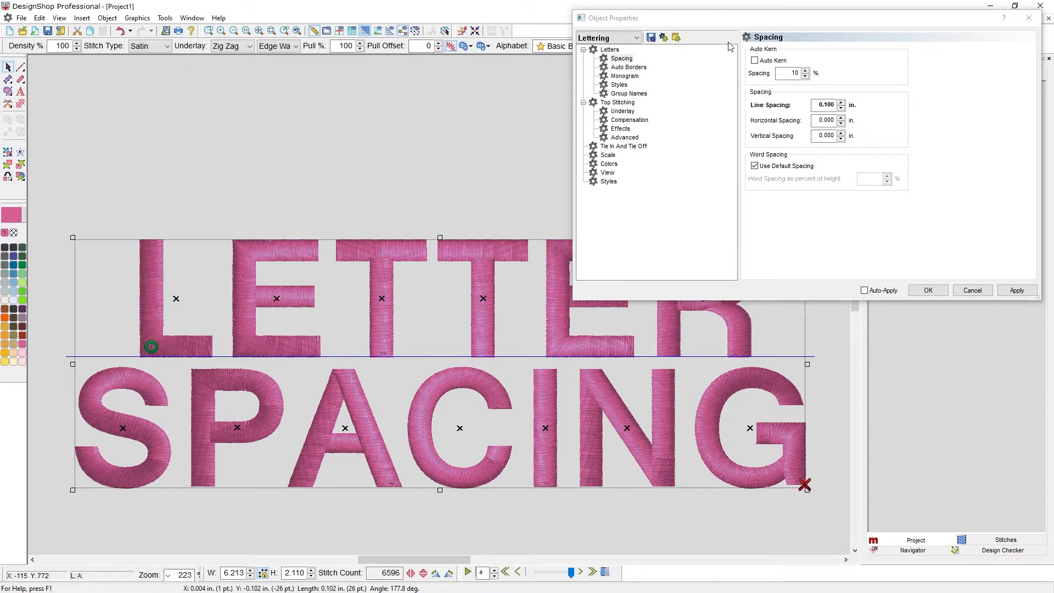
Set the line spacing to 0.5 in, apply it, and measure the gap between the two text lines
left_click(826, 106)
double_click(823, 104)
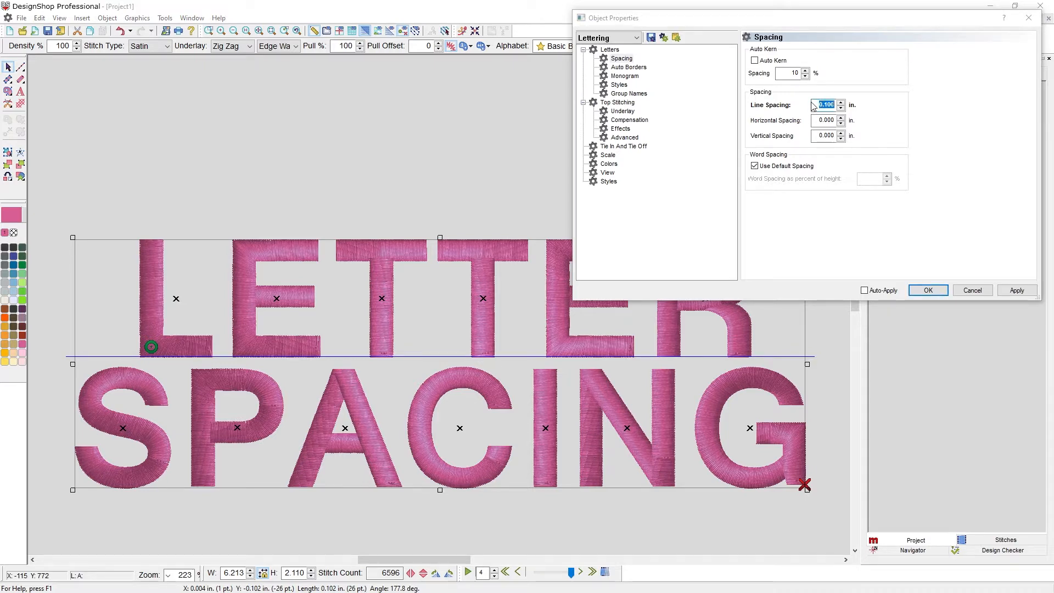
key("BackSpace")
left_click(1016, 291)
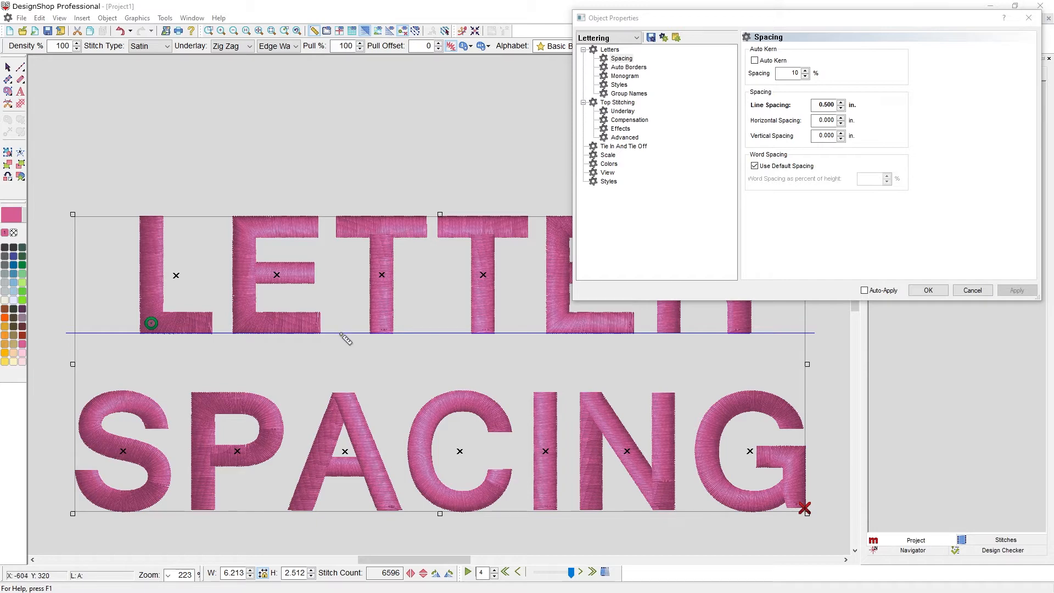
left_click_drag(340, 332, 341, 393)
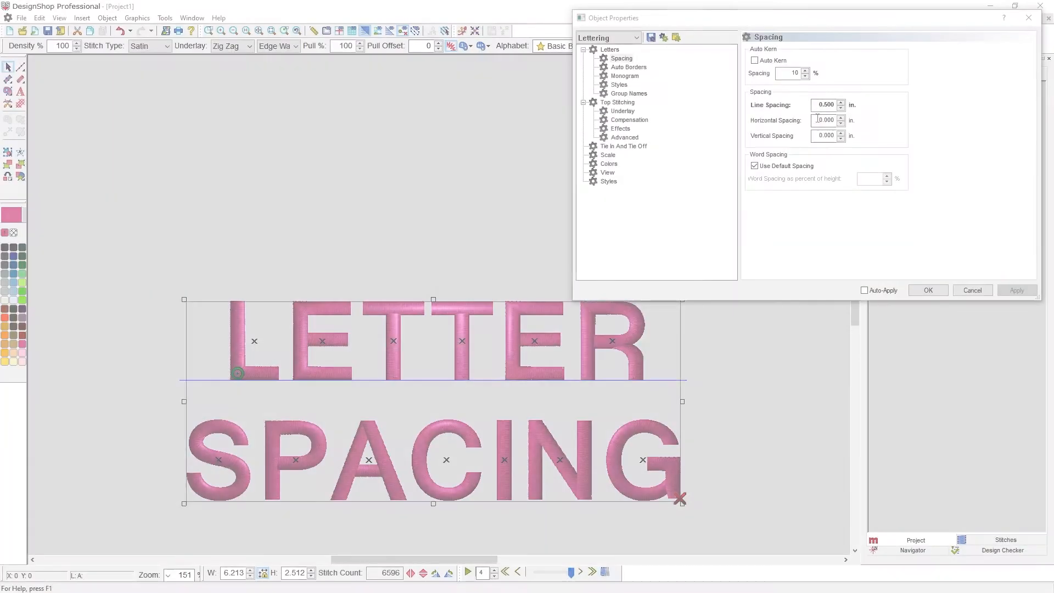
Set the horizontal spacing between the letters to 0.5 in and apply it
left_click_drag(818, 121, 827, 121)
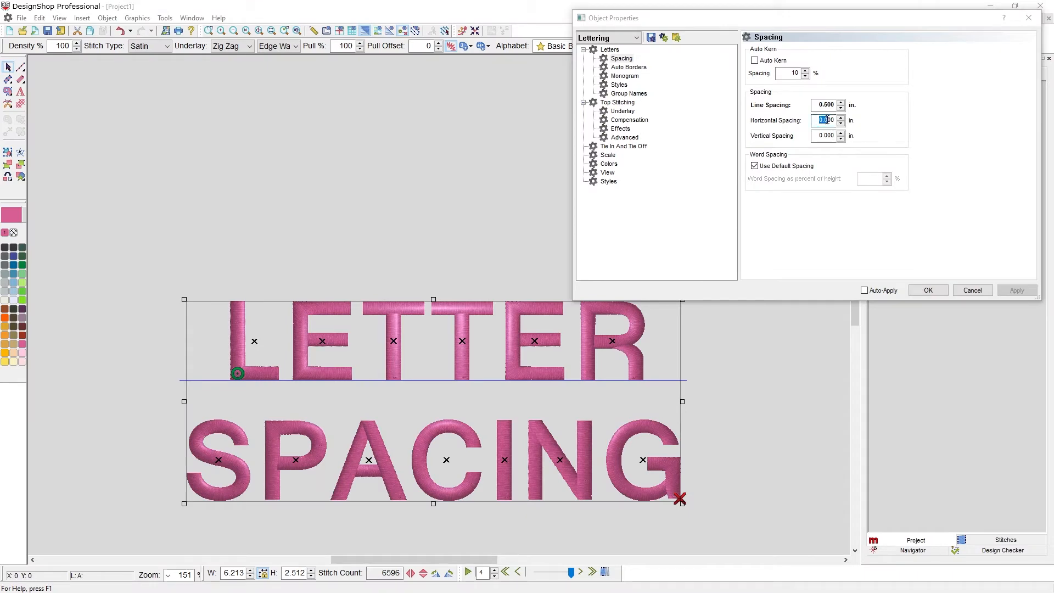
type(".5")
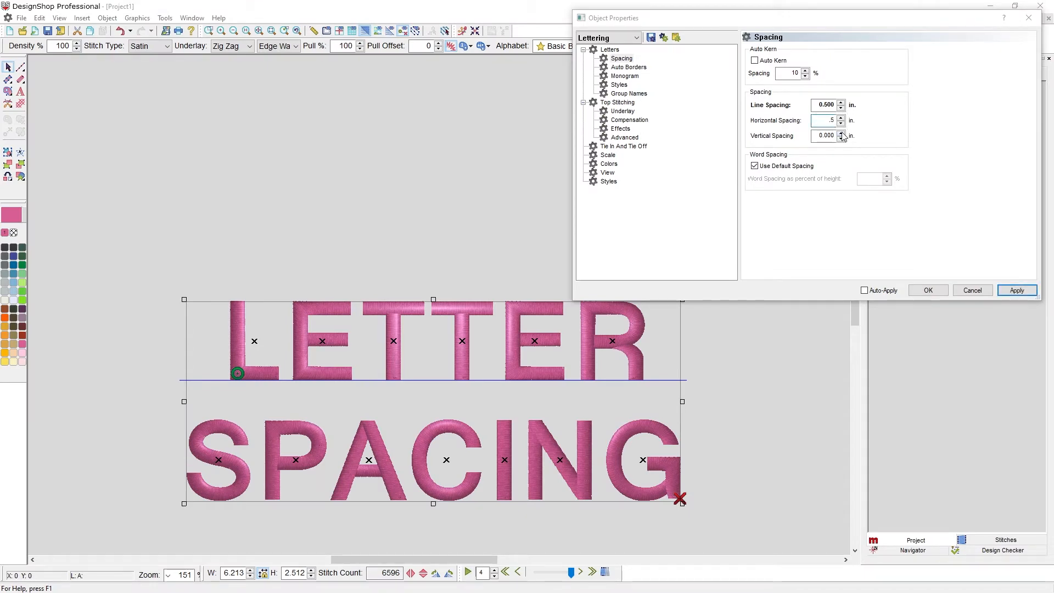
left_click(1017, 290)
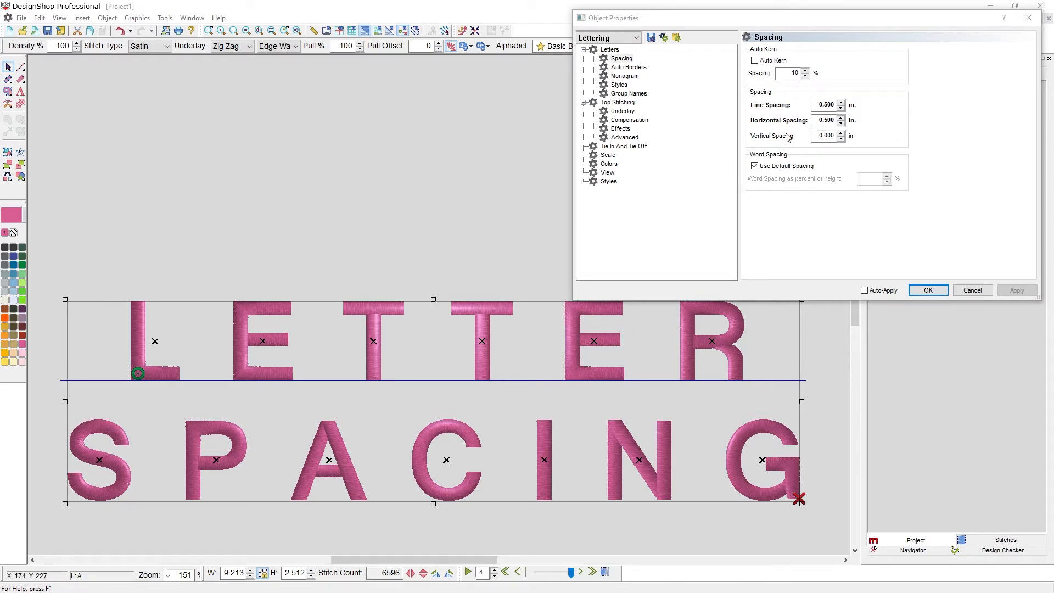
Reset the line spacing to 0.1 in and the horizontal spacing to 0, and apply both
double_click(821, 104)
type(".1")
double_click(822, 121)
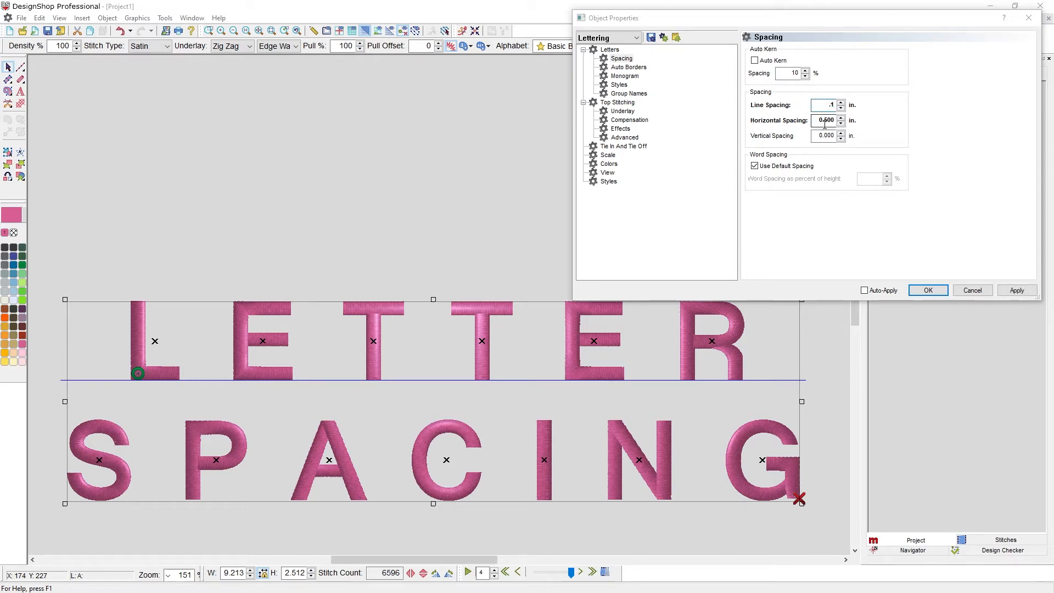
type("0")
left_click(1017, 290)
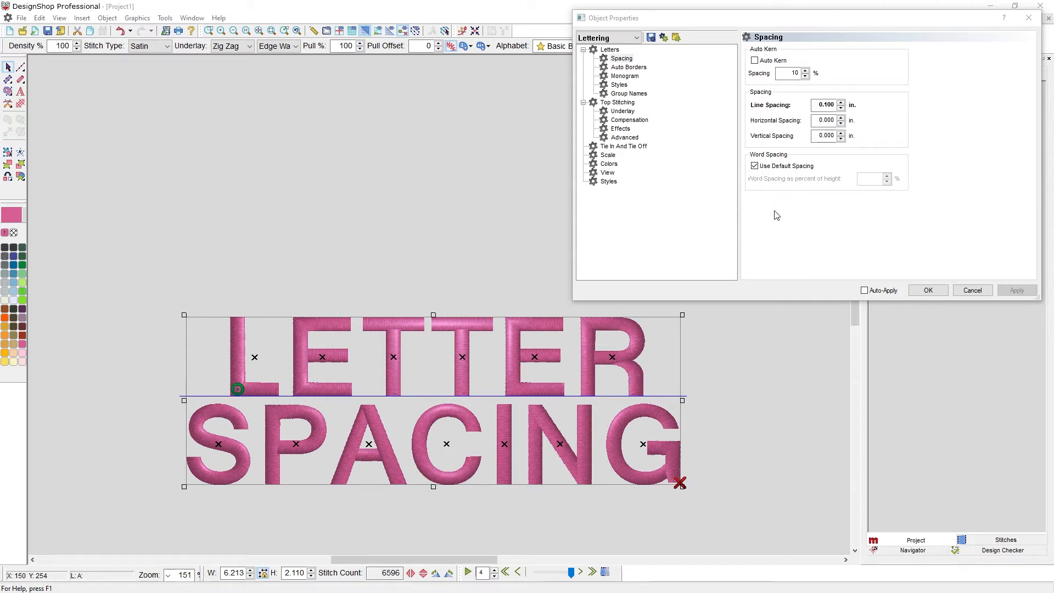
Delete the second line, SPACING, from the lettering text so that only LETTER remains, and apply the change
left_click(609, 50)
left_click(783, 135)
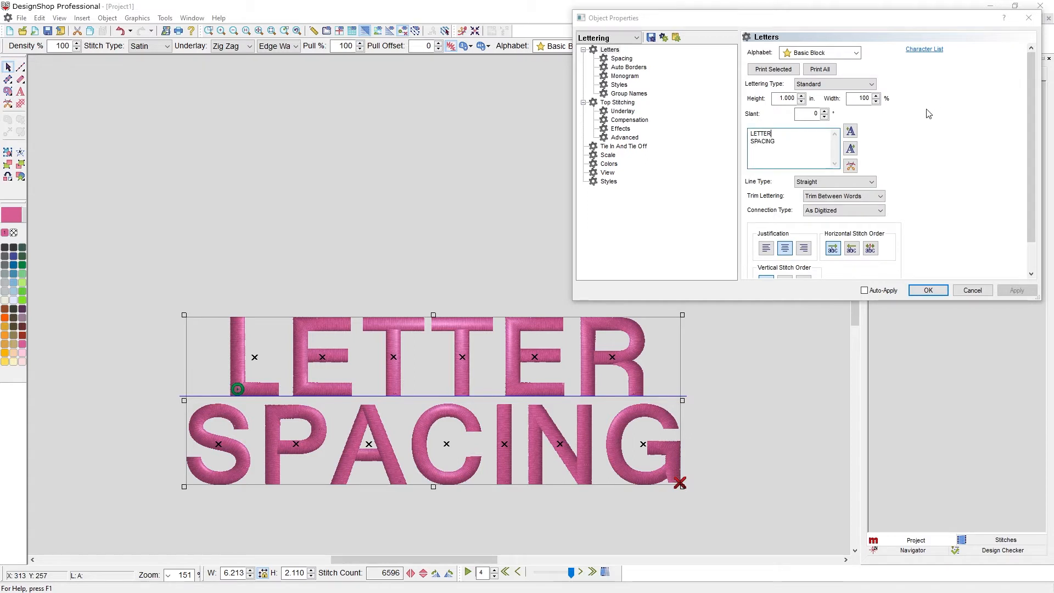
double_click(807, 158)
key("BackSpace")
key("BackSpace")
left_click(1016, 290)
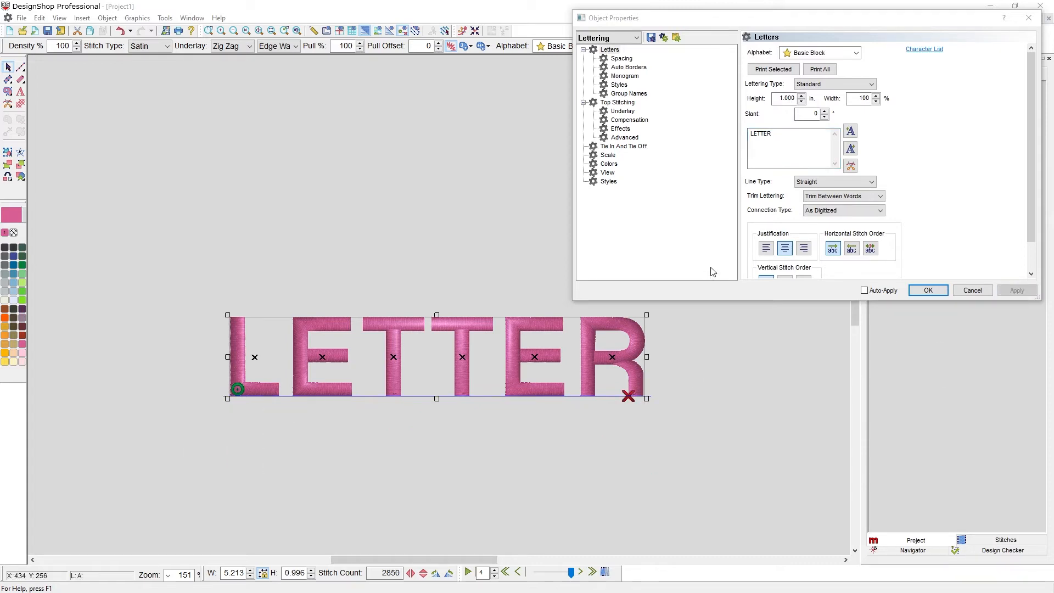
Apply a vertical spacing of 0.25 in to the word LETTER and move the lettering clear of the properties dialog
left_click(622, 58)
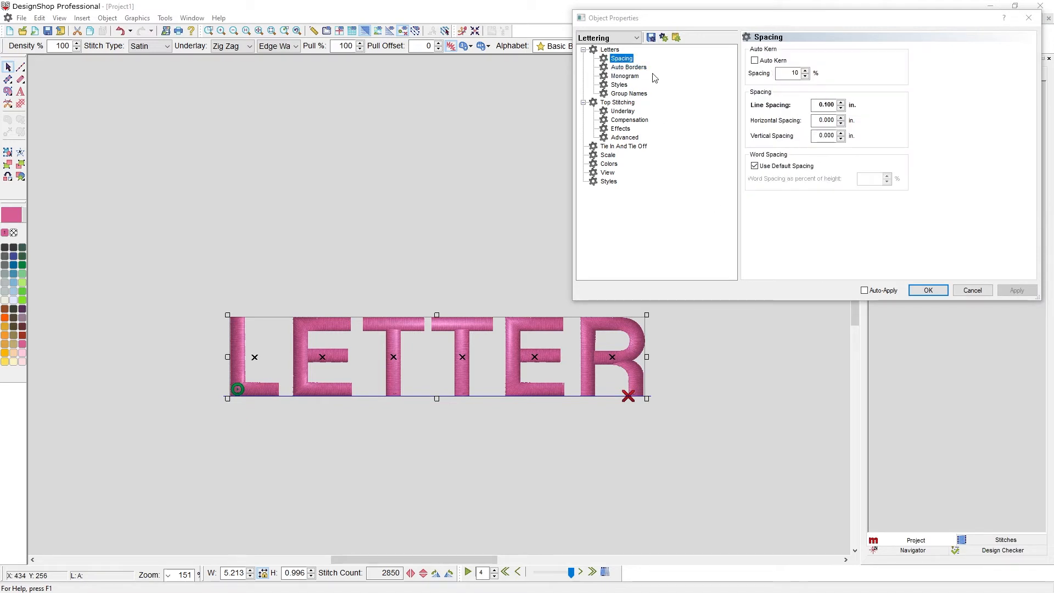
double_click(814, 135)
type(".25")
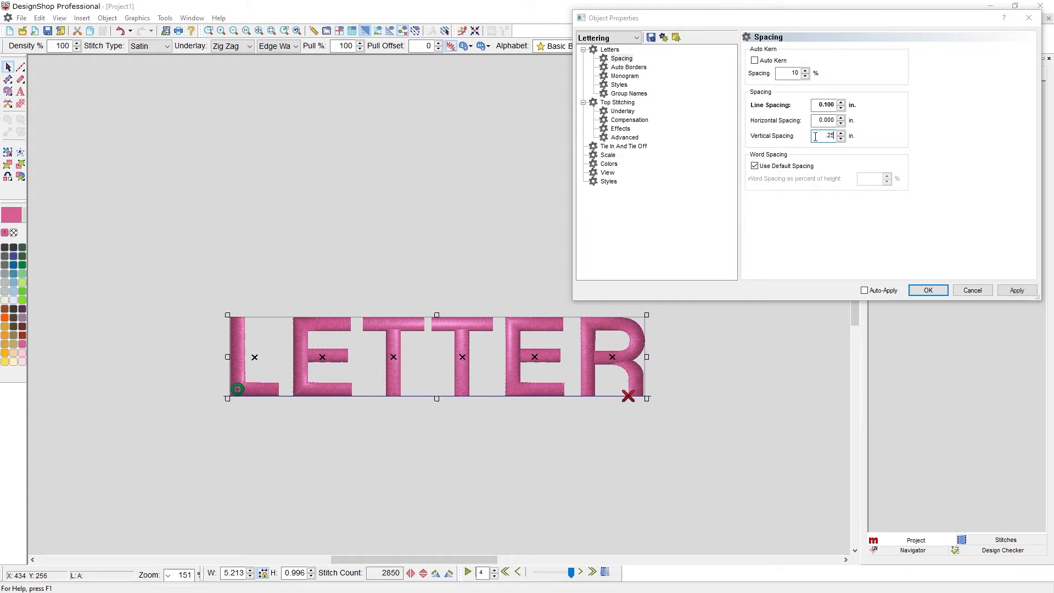
left_click(1017, 290)
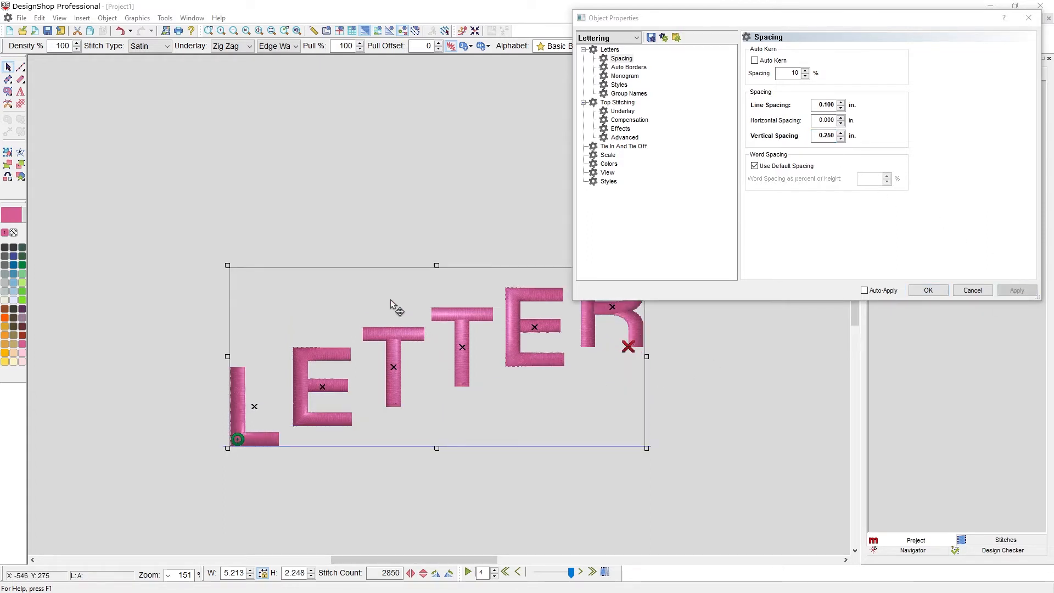
left_click_drag(393, 302, 260, 197)
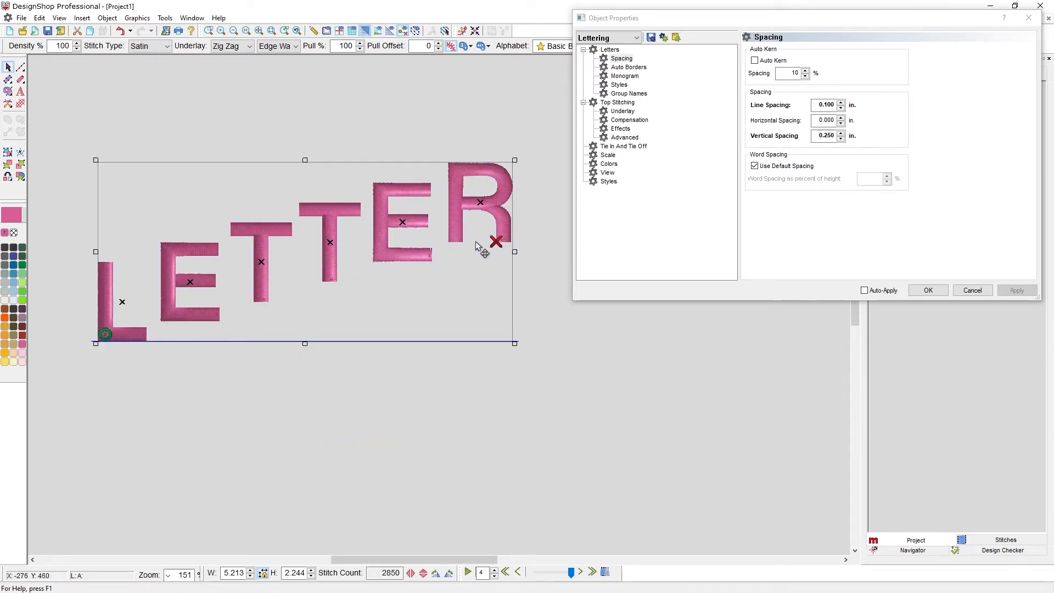
Change the vertical spacing to -0.25 in and apply it so the letters step downward
left_click(820, 136)
type("-")
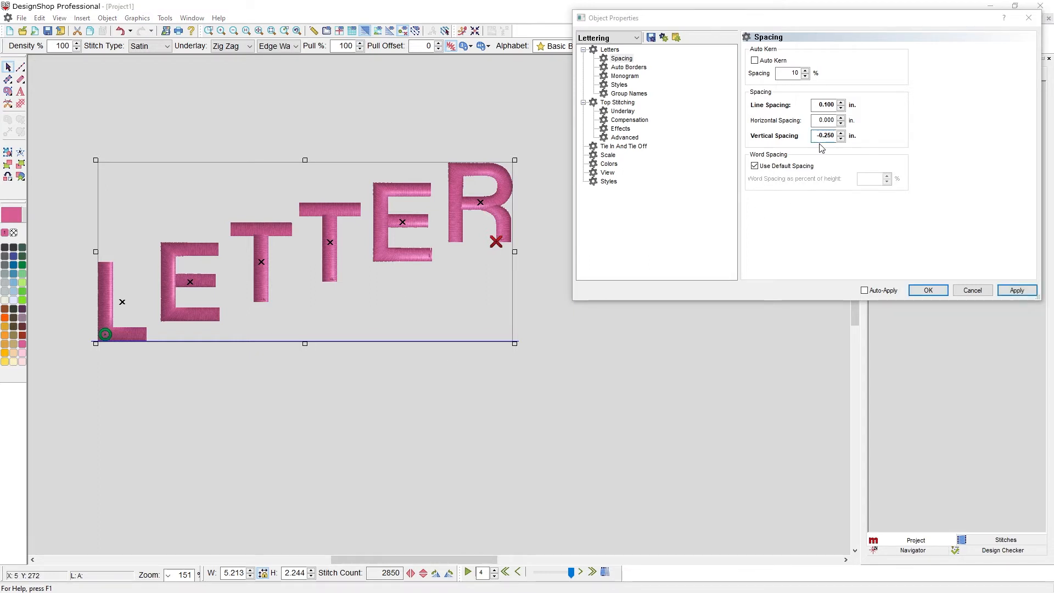
left_click(1018, 290)
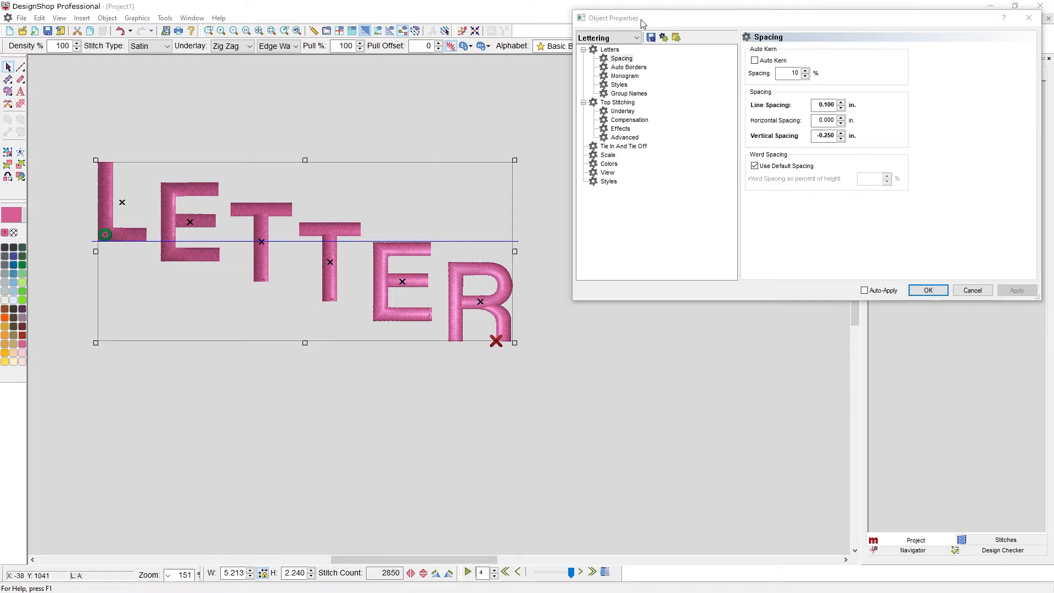
Enable Auto Kern in the spacing properties of the Letter Spacing text and apply it
left_click_drag(642, 21, 655, 61)
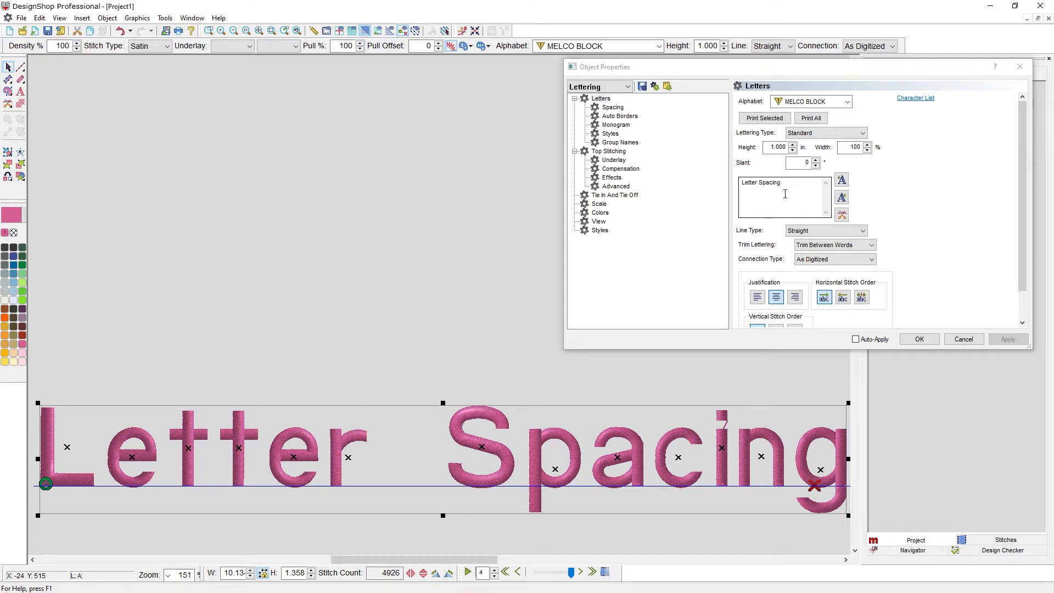
left_click(613, 108)
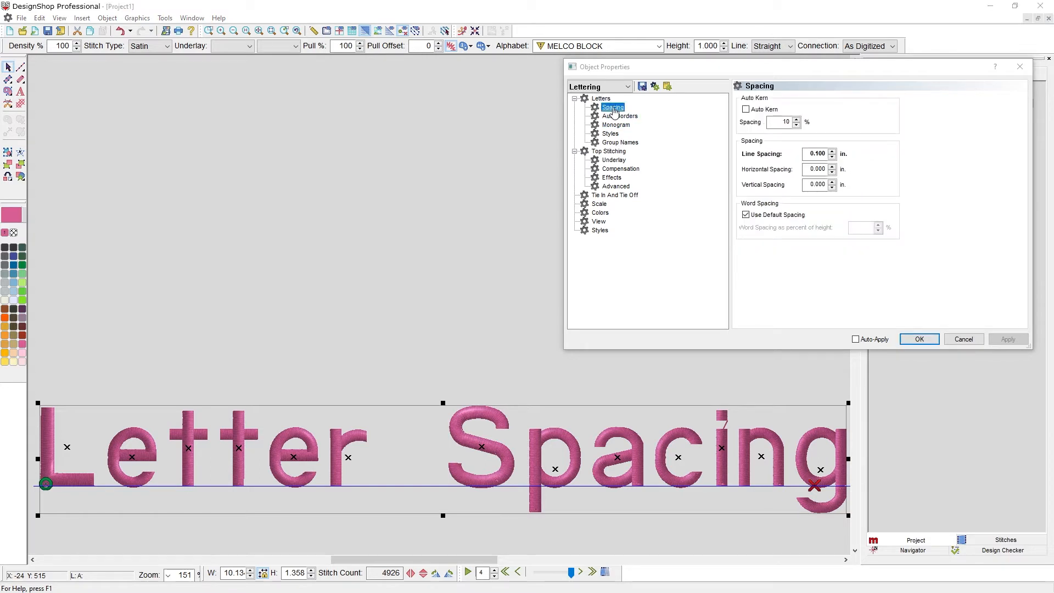
left_click(746, 110)
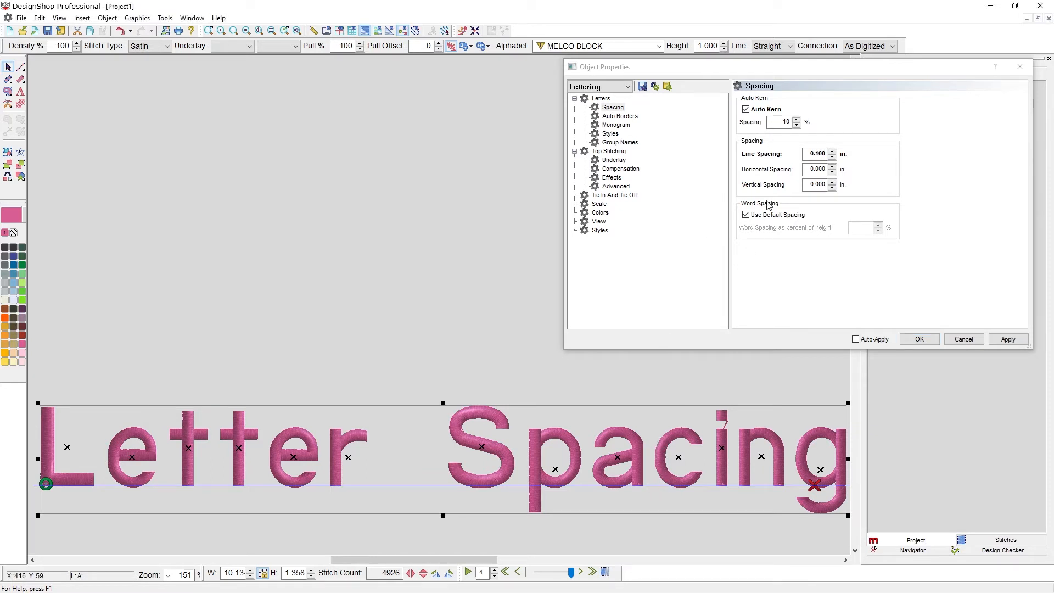
left_click(1009, 340)
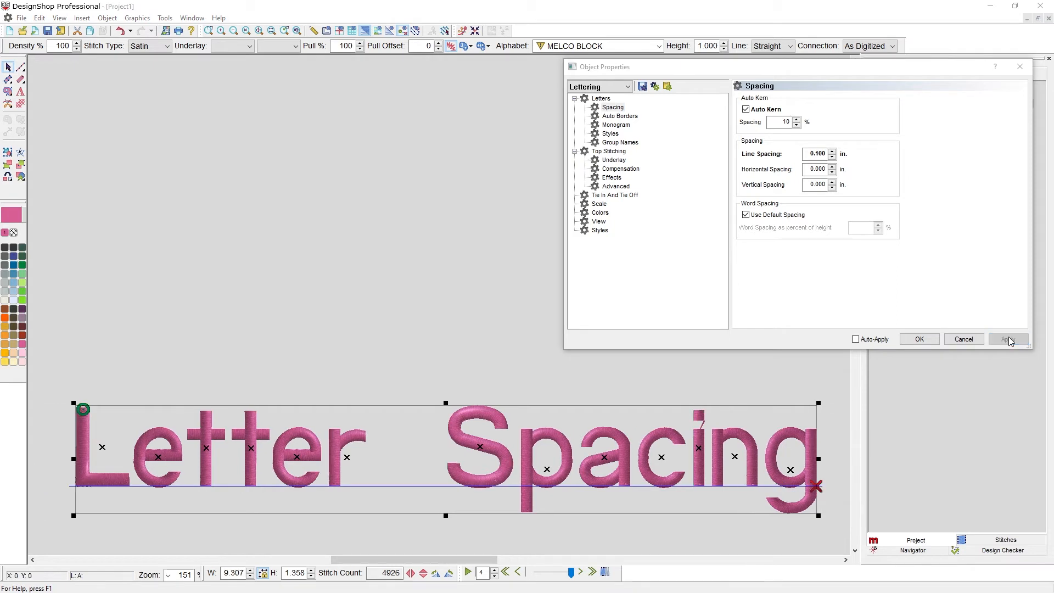